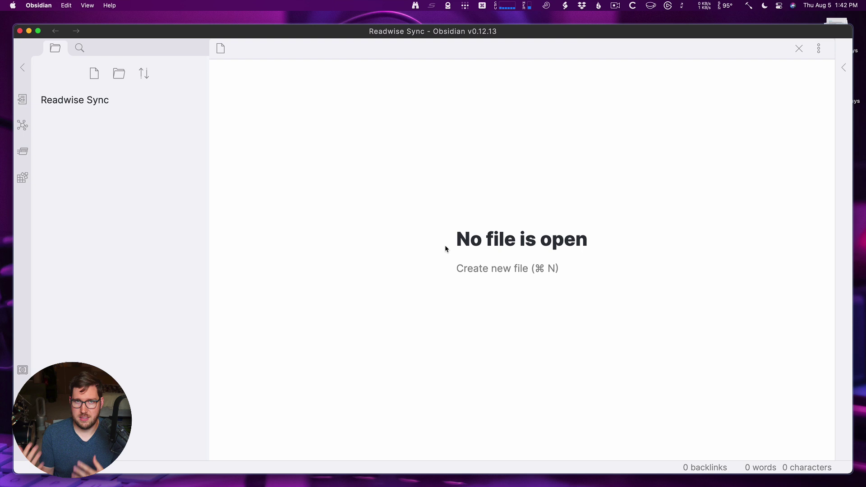
Open Obsidian Settings to reach the Readwise Official plugin options.
key("super+comma")
Bring up Readwise's Obsidian Export preferences page from the Customize formatting options button.
scroll(136, 288, "down", 3)
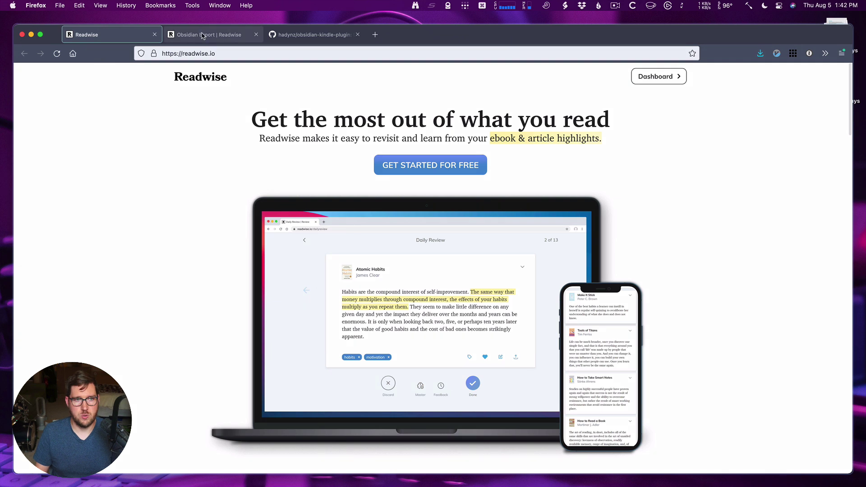
left_click(202, 36)
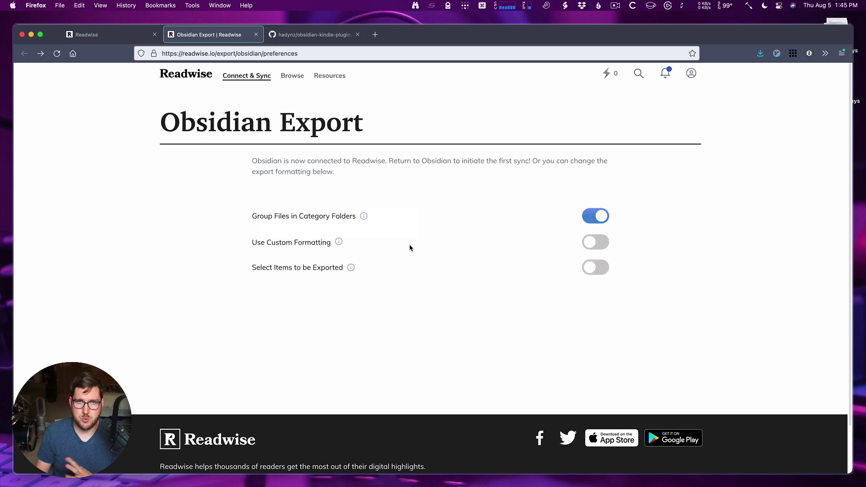
Enable Select Items to be Exported, deselect all books, and keep only People Powered and This Is Marketing.
left_click(594, 269)
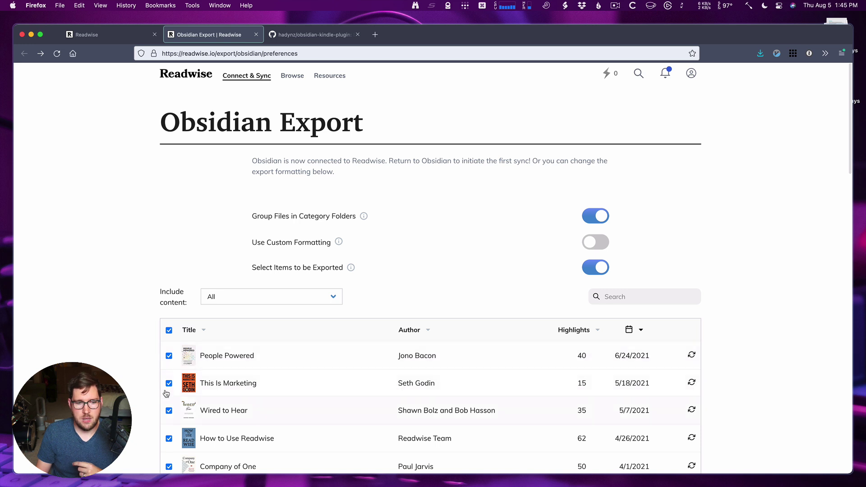
left_click(169, 330)
left_click(169, 383)
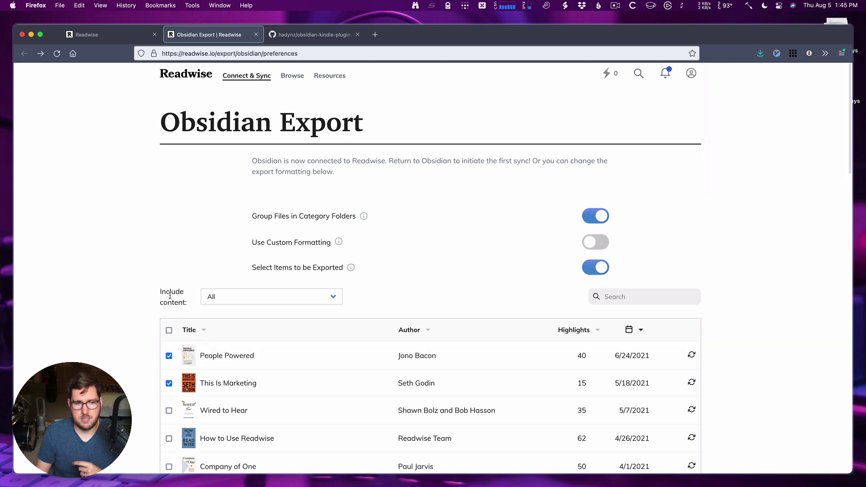
Turn on Use Custom Formatting and inspect the preview's Chapter 1 heading, Stuff subheading and linked author.
left_click(596, 243)
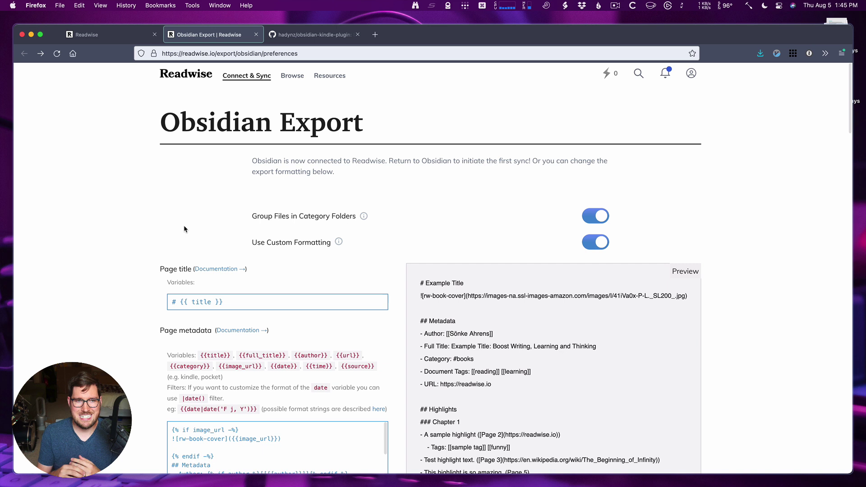
scroll(428, 137, "down", 5)
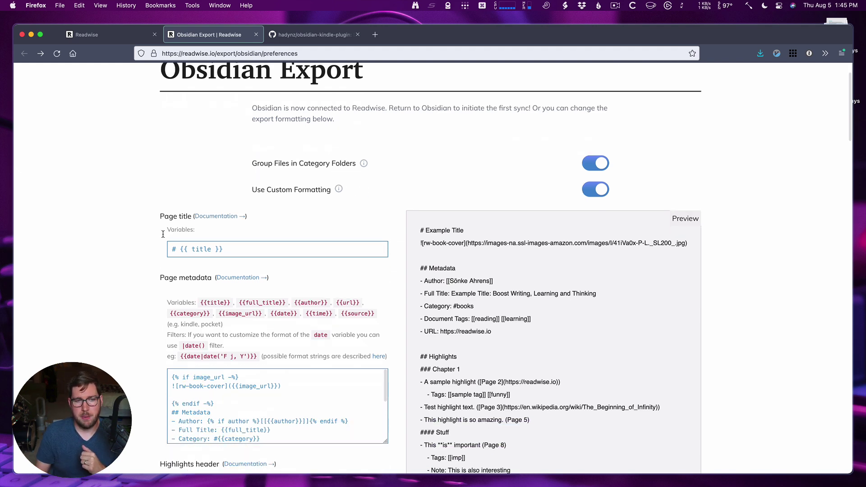
left_click_drag(420, 137, 508, 434)
left_click(514, 426)
left_click_drag(471, 277, 413, 275)
left_click_drag(526, 345, 412, 340)
left_click(549, 354)
left_click_drag(446, 186, 535, 188)
left_click(535, 187)
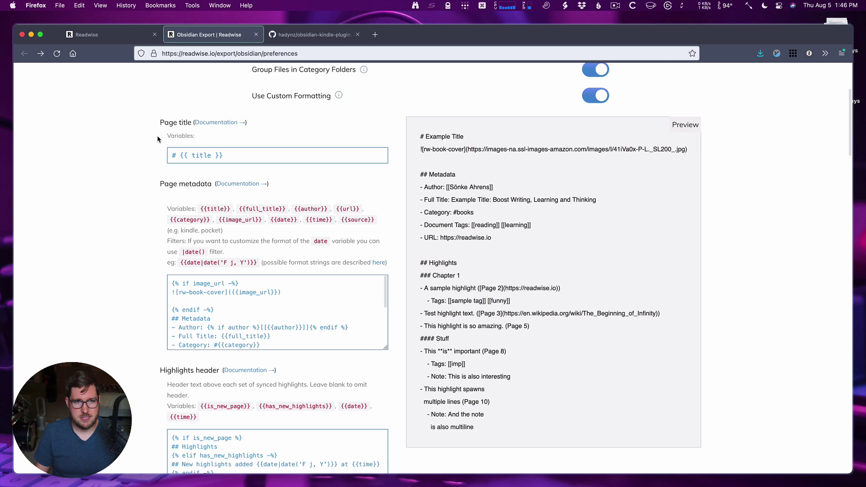
type("Title:")
left_click_drag(416, 137, 514, 138)
left_click_drag(208, 155, 182, 155)
key("BackSpace")
scroll(107, 244, "down", 5)
left_click_drag(163, 117, 370, 291)
left_click(284, 173)
scroll(320, 204, "down", 3)
scroll(232, 217, "up", 1)
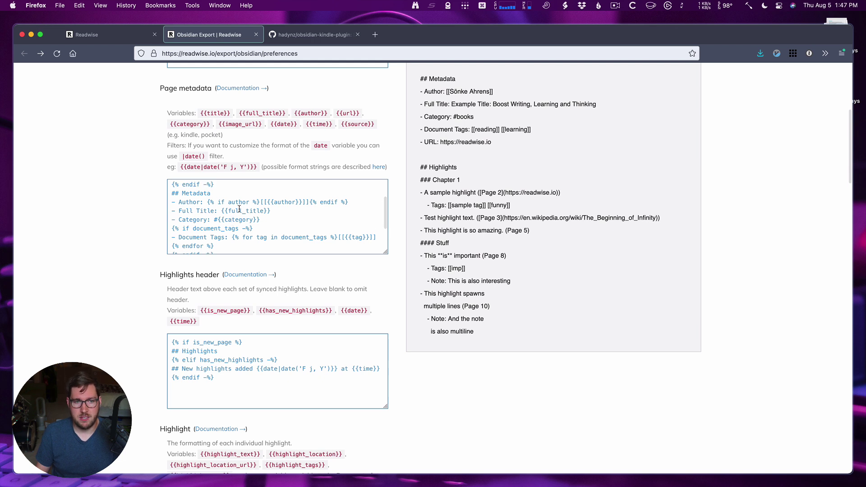
left_click_drag(455, 116, 481, 119)
left_click(479, 121)
left_click_drag(385, 199, 290, 215)
left_click_drag(175, 212, 384, 212)
left_click(364, 216)
scroll(299, 218, "down", 1)
left_click_drag(190, 237, 239, 234)
left_click(239, 234)
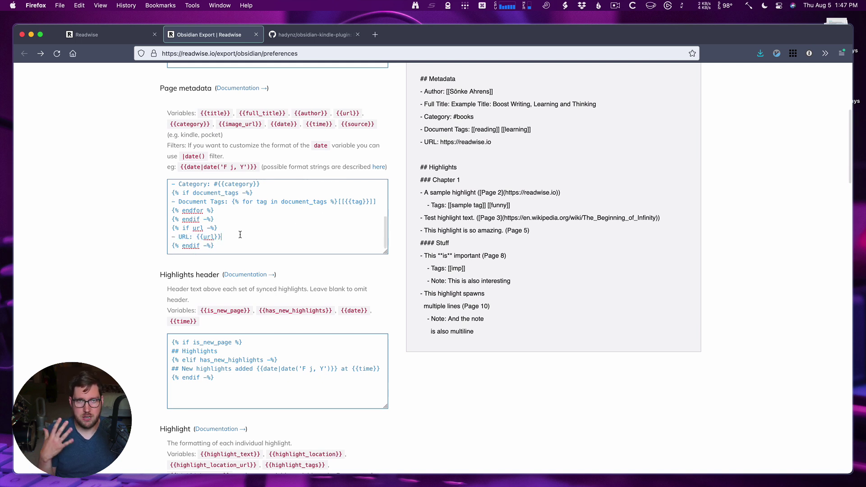
scroll(182, 188, "down", 5)
left_click_drag(240, 276, 160, 239)
left_click(142, 260)
scroll(142, 260, "down", 6)
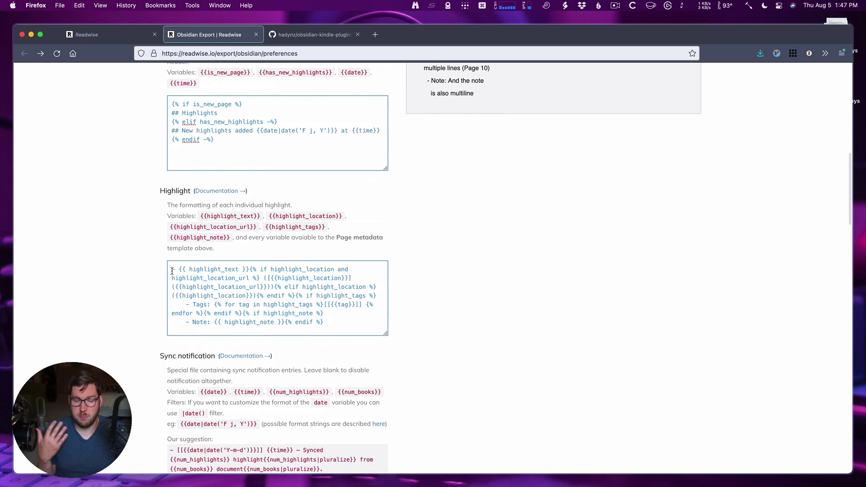
left_click(172, 271)
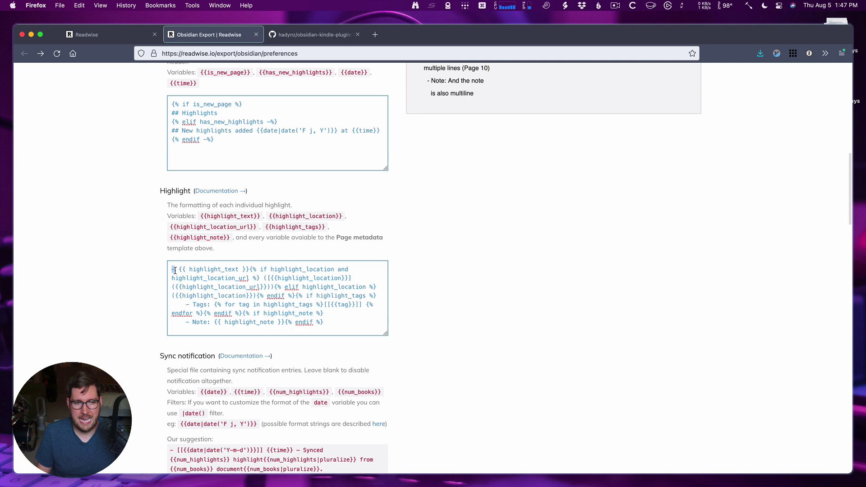
scroll(128, 273, "down", 5)
Return to Obsidian's Readwise Official settings, with base folder Readwise and resync Manual.
scroll(116, 293, "up", 15)
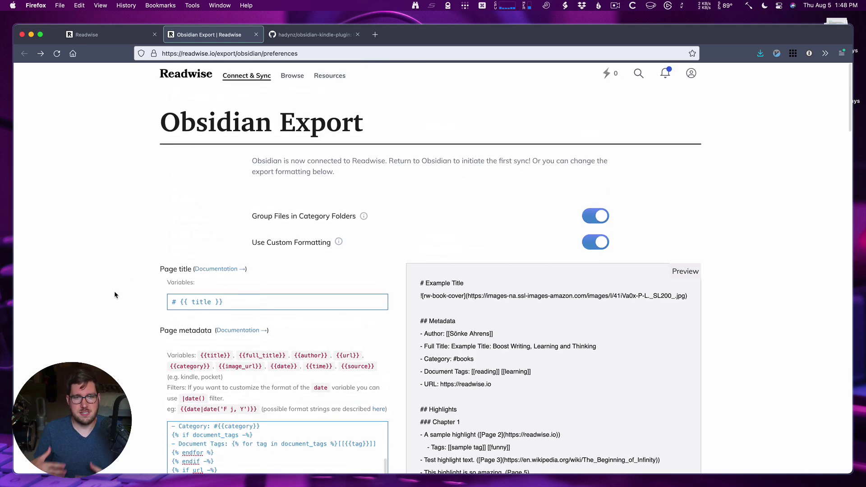
key("super+Tab")
Run the Readwise sync from the plugin settings until it reports Synced.
scroll(298, 275, "down", 3)
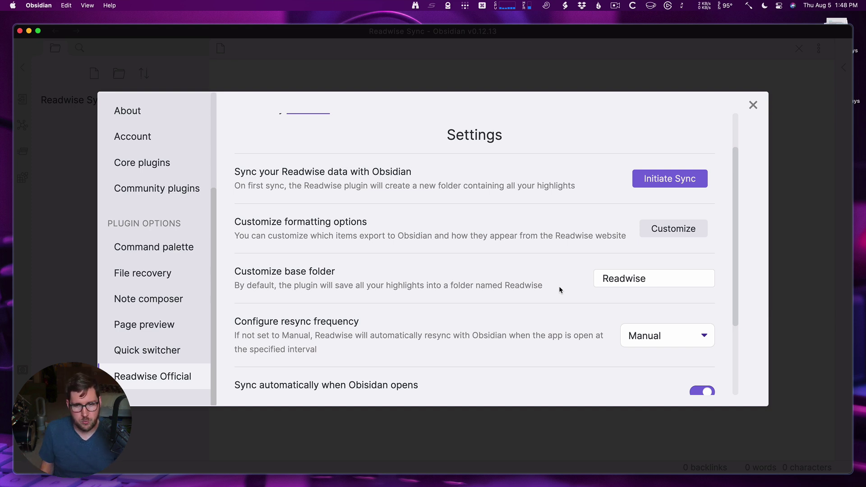
scroll(586, 291, "down", 2)
scroll(568, 208, "up", 3)
left_click(686, 237)
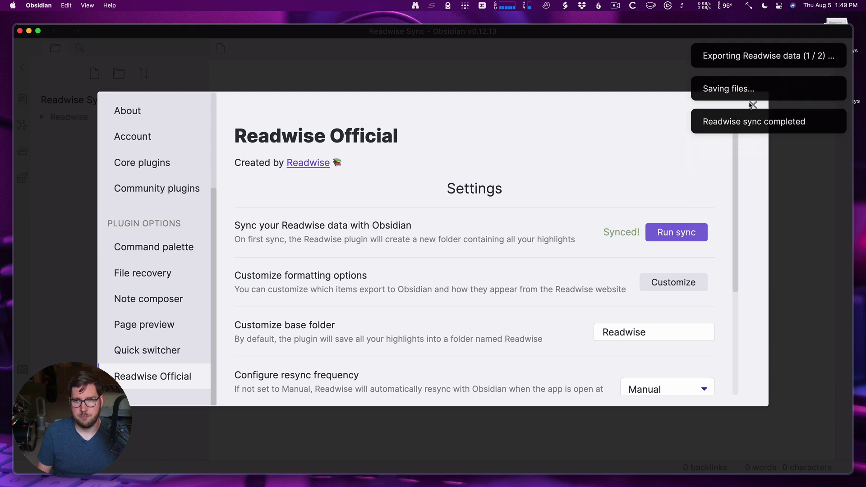
Close settings and expand Readwise > Books to list the People Powered and This Is Marketing notes.
left_click(753, 105)
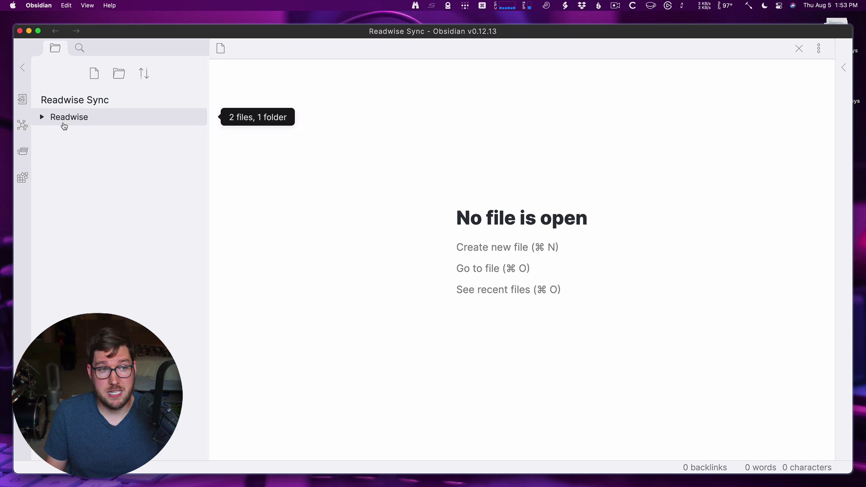
left_click(41, 118)
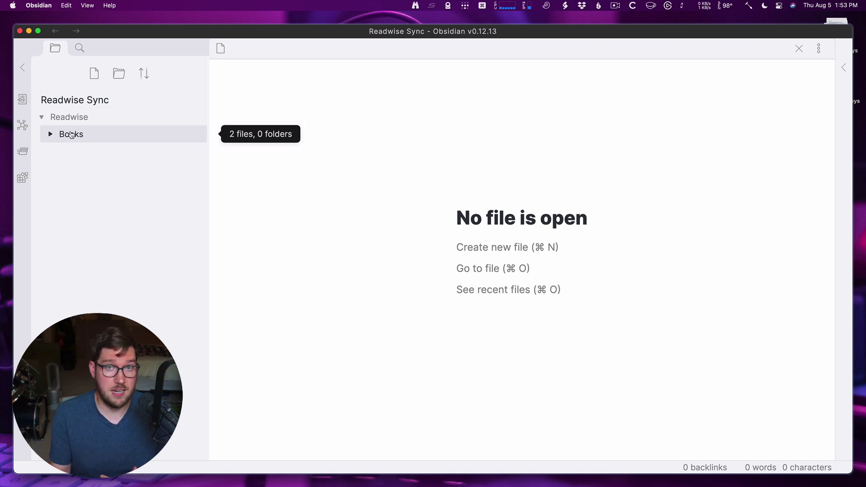
left_click(51, 136)
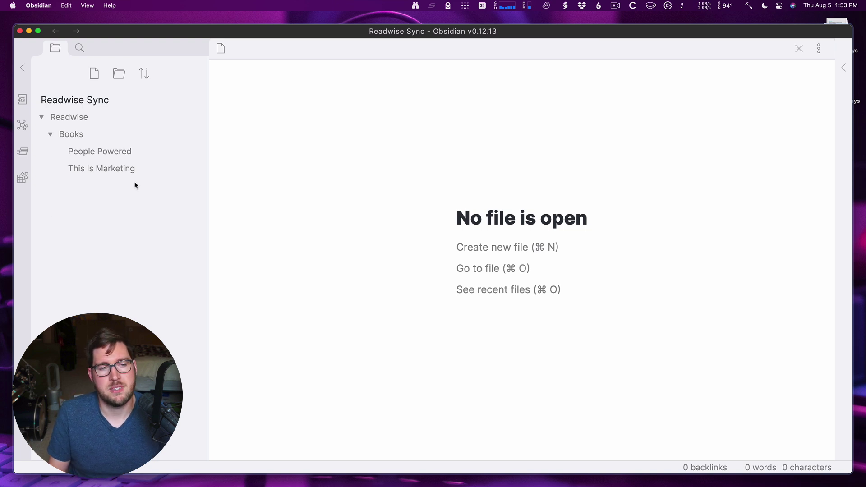
Show the People Powered note in reading view and scroll through its Highlights list.
left_click(125, 153)
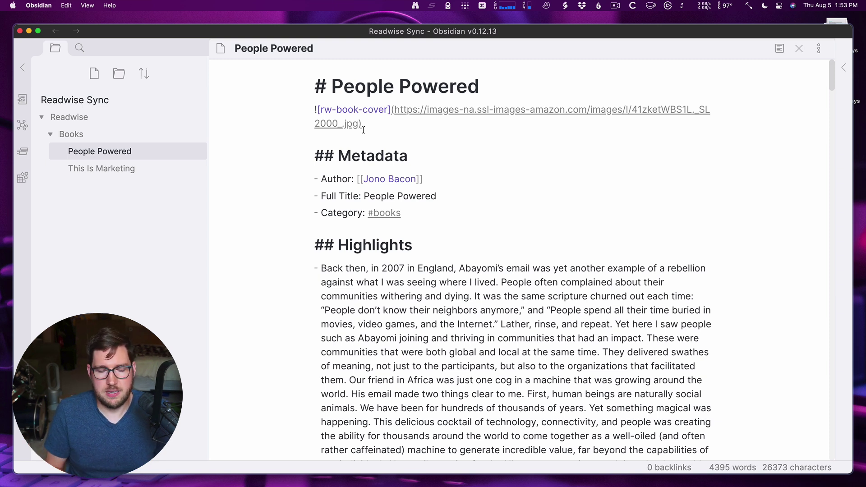
key("super+e")
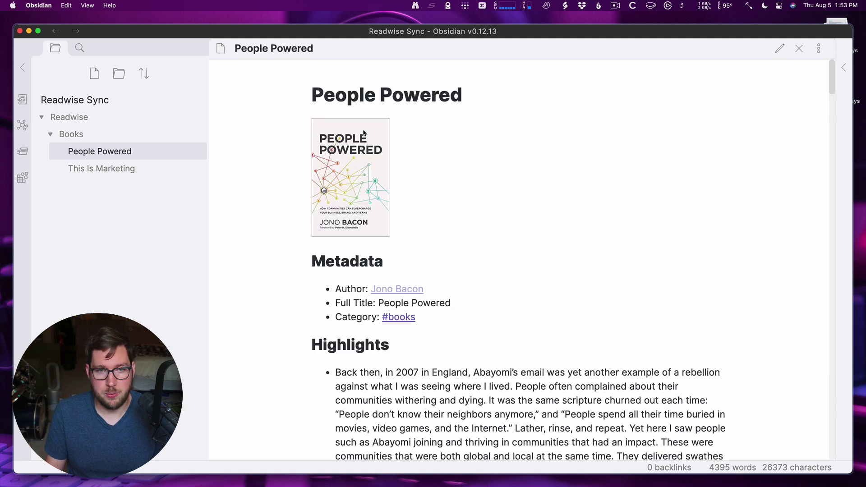
scroll(415, 210, "down", 5)
scroll(455, 201, "up", 5)
mouse_move(396, 294)
scroll(424, 194, "down", 5)
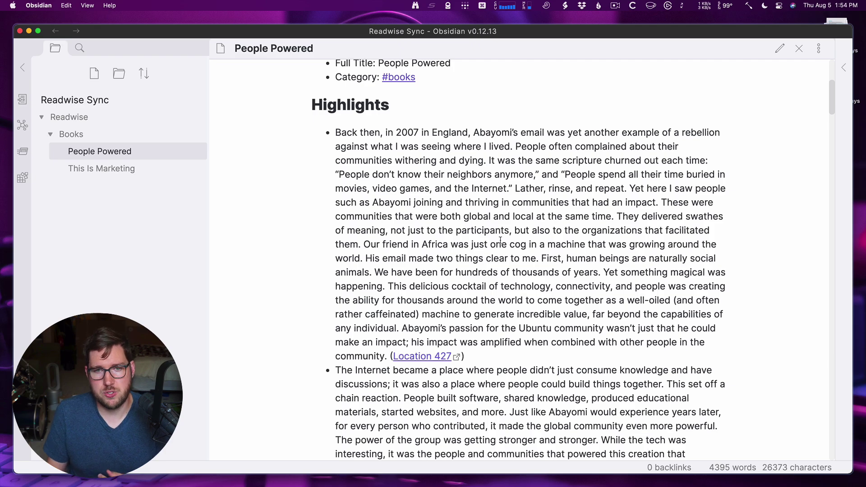
scroll(485, 239, "down", 15)
scroll(485, 238, "down", 20)
scroll(417, 266, "down", 8)
scroll(363, 118, "up", 3)
left_click_drag(360, 231, 621, 234)
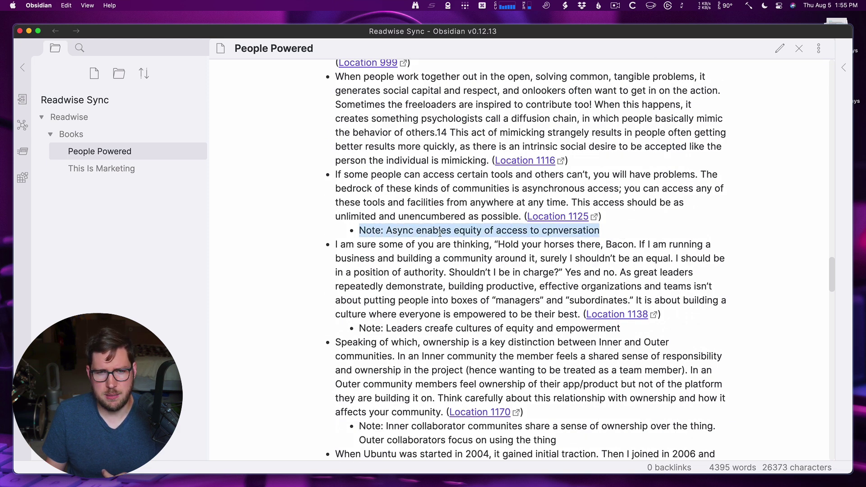
left_click(633, 231)
left_click_drag(335, 174, 620, 228)
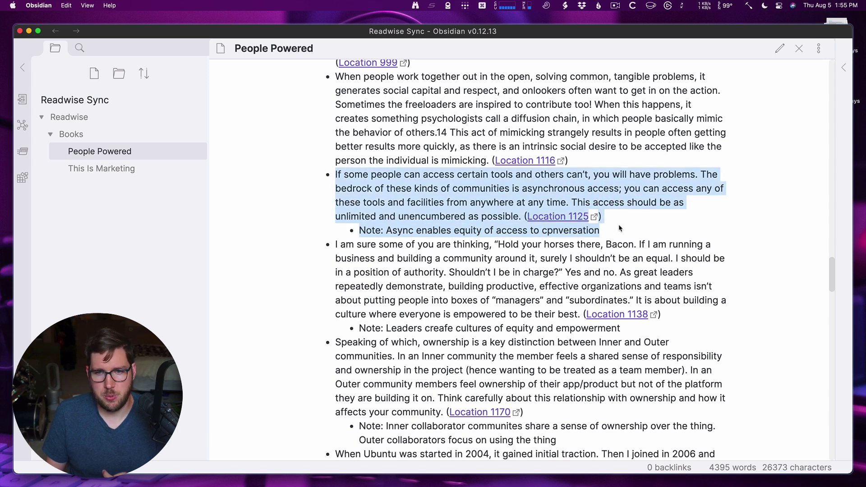
left_click(620, 232)
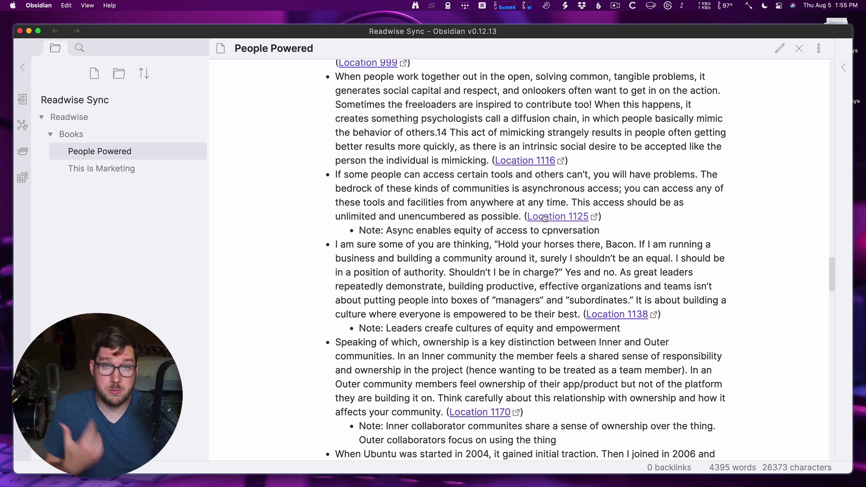
scroll(544, 217, "up", 15)
scroll(540, 230, "up", 10)
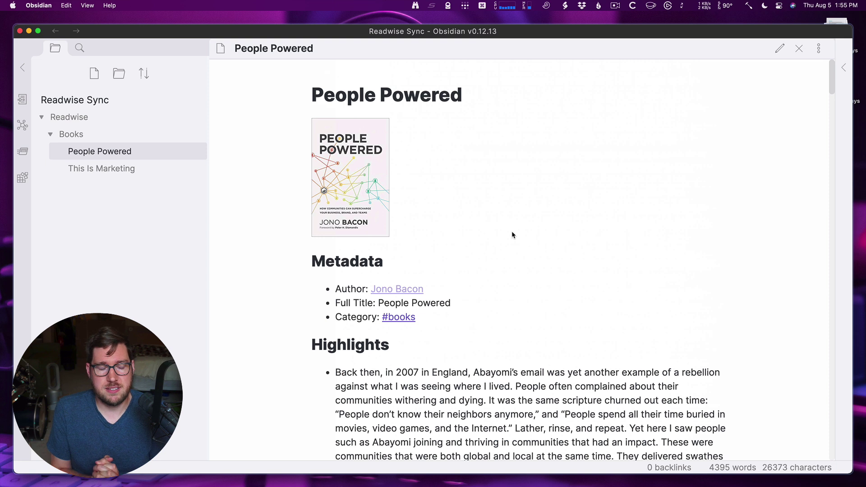
Under the Location 427 highlight, add the note 'Hey this reminds me of [[community management]]'.
key("super+e")
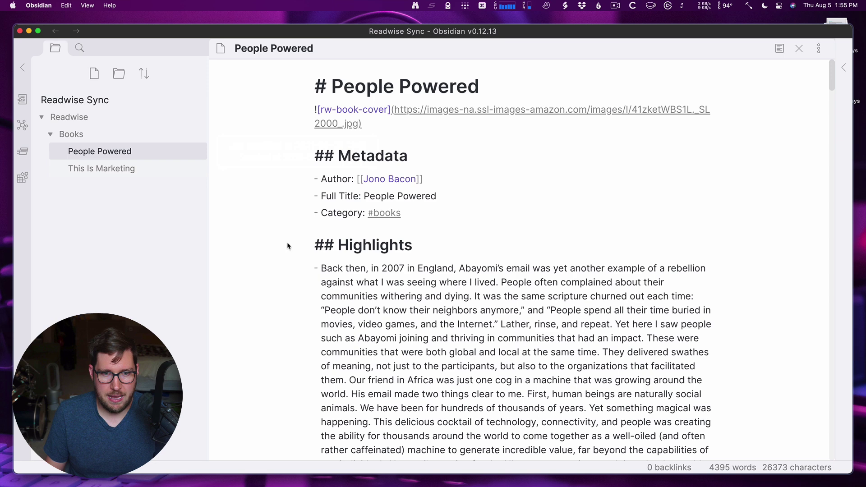
scroll(465, 311, "down", 10)
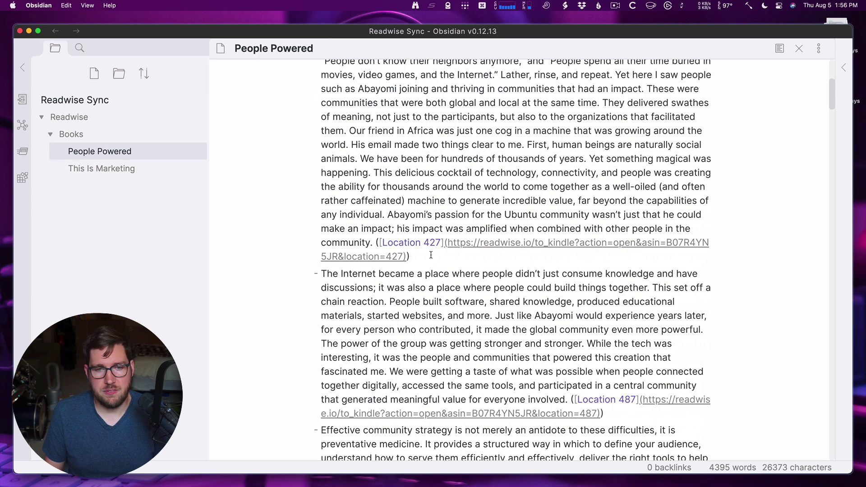
key("Return")
type("Hey this reminds me of [[community management")
key("End")
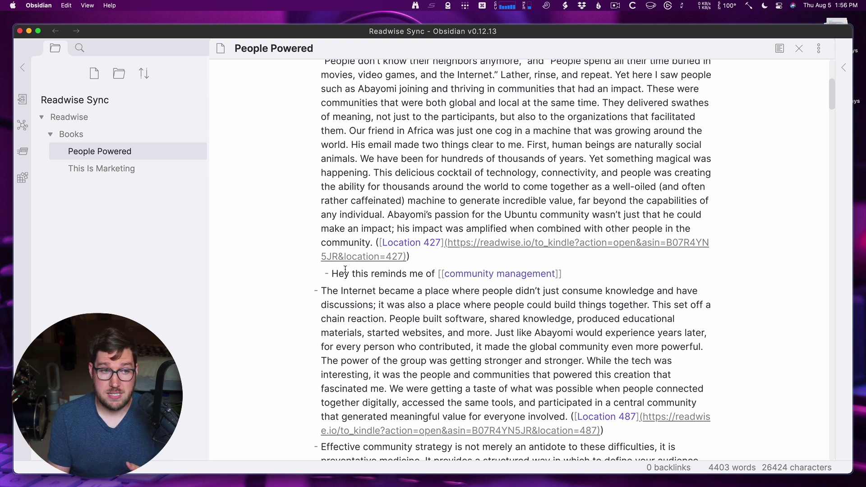